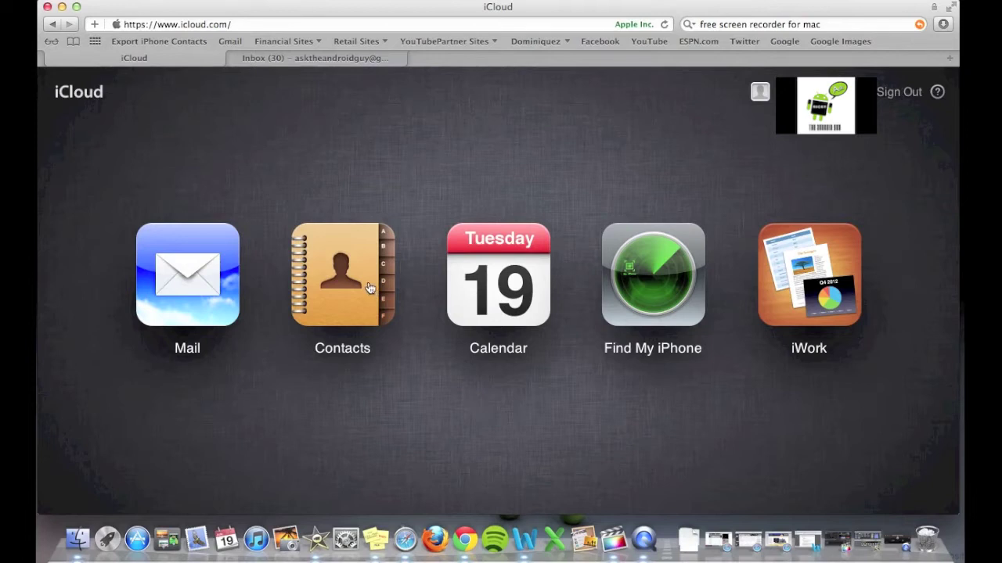
Open iCloud Contacts from the home page to show the All Contacts list.
click(369, 288)
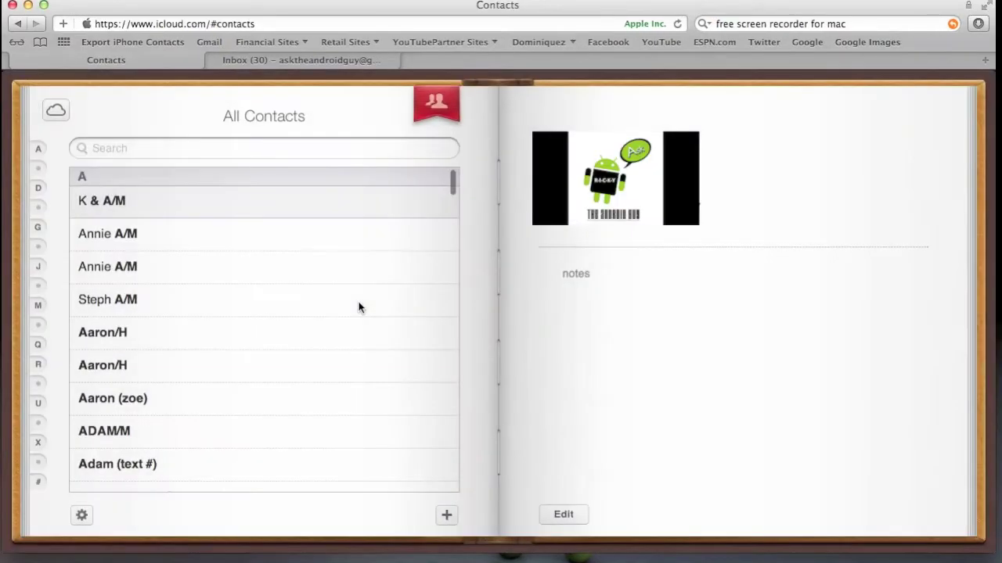
Select all 1082 contacts with Cmd+A and run Export vCard from the gear menu.
click(135, 202)
key(super+a)
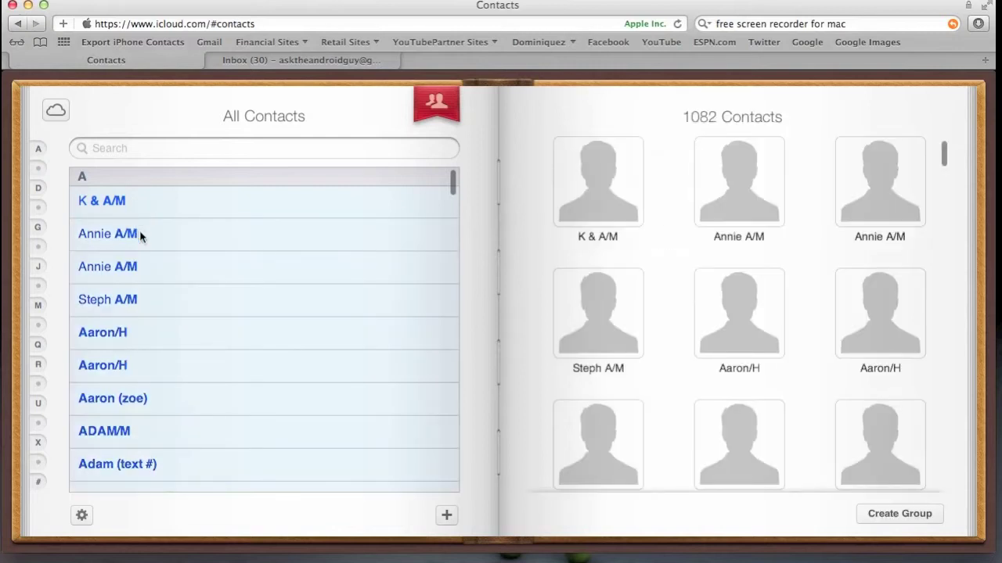
click(82, 515)
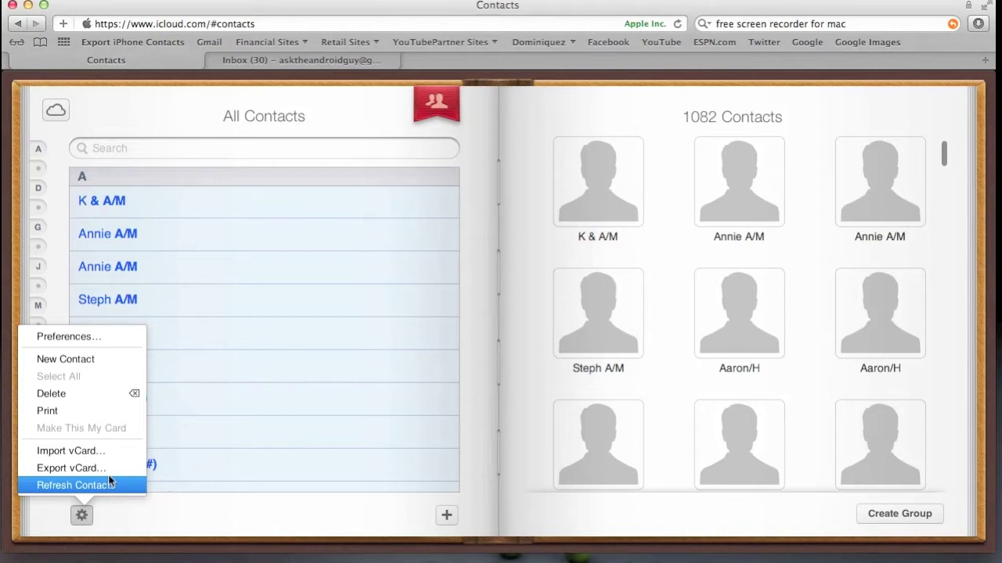
click(108, 470)
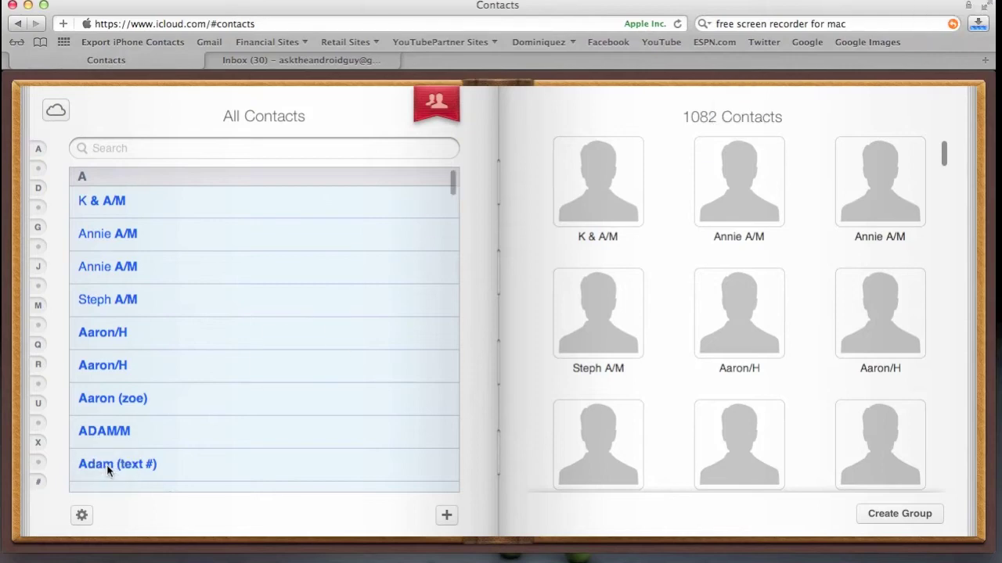
Reveal the desktop with the Mac Contacts window and bring up Spotlight search.
mouse_move(969, 4)
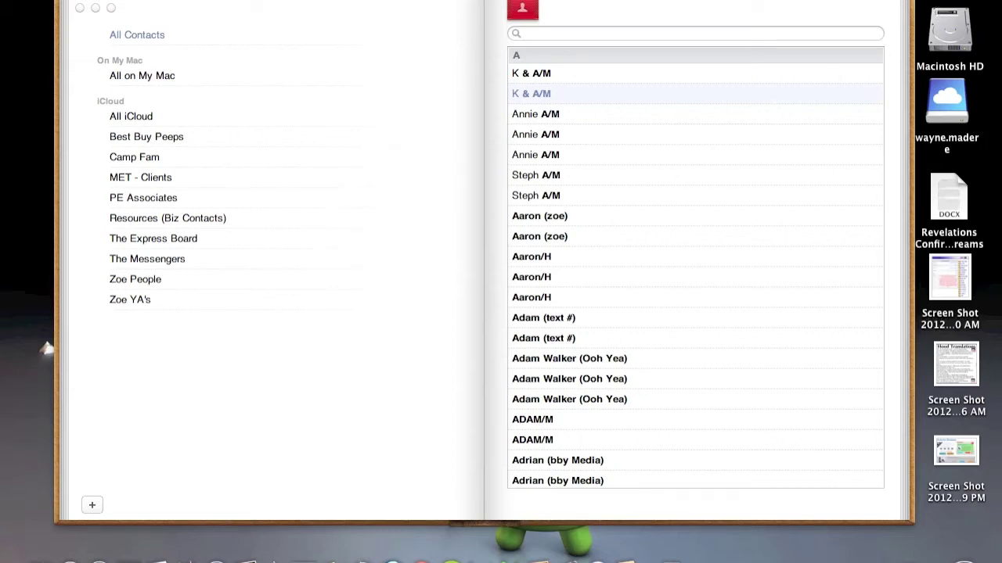
key(super+space)
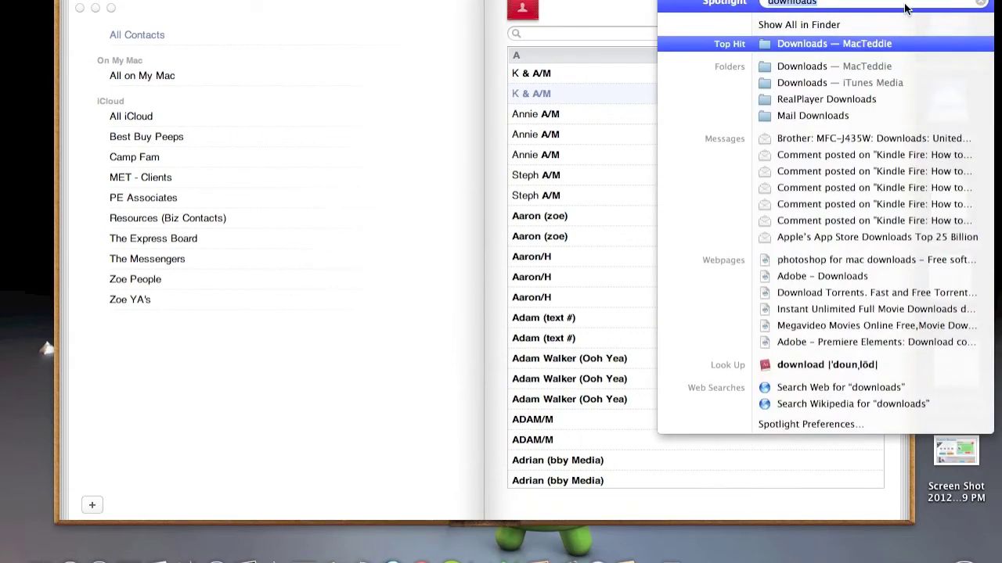
Open Downloads via Spotlight to confirm the exported .vcf, then minimize Finder and Contacts.
text(downloads)
click(791, 47)
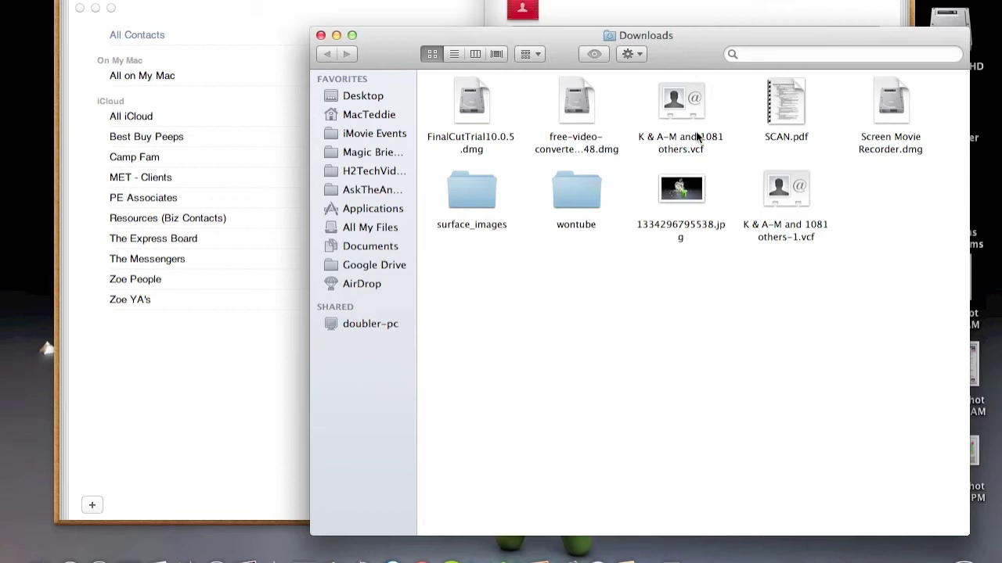
click(336, 35)
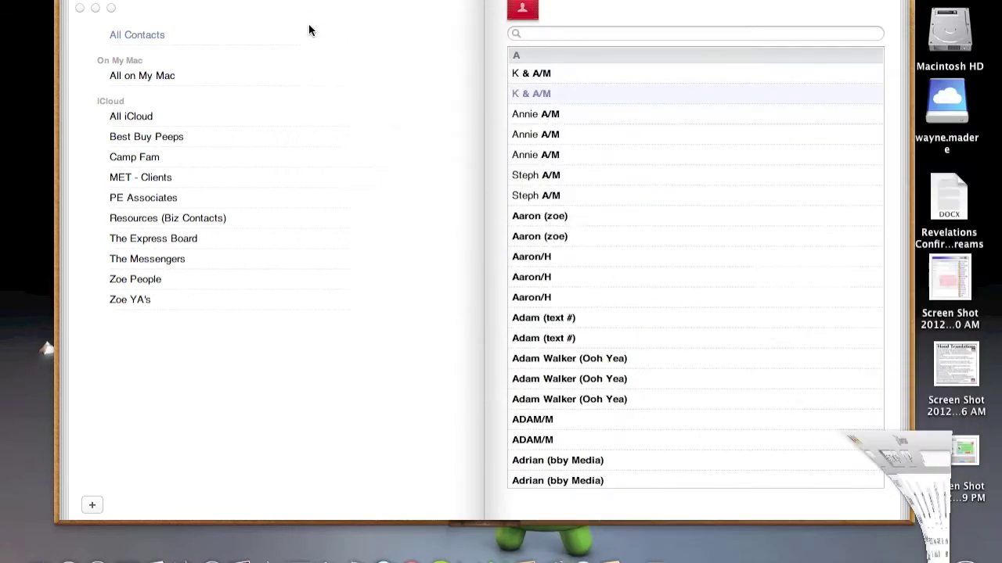
click(95, 8)
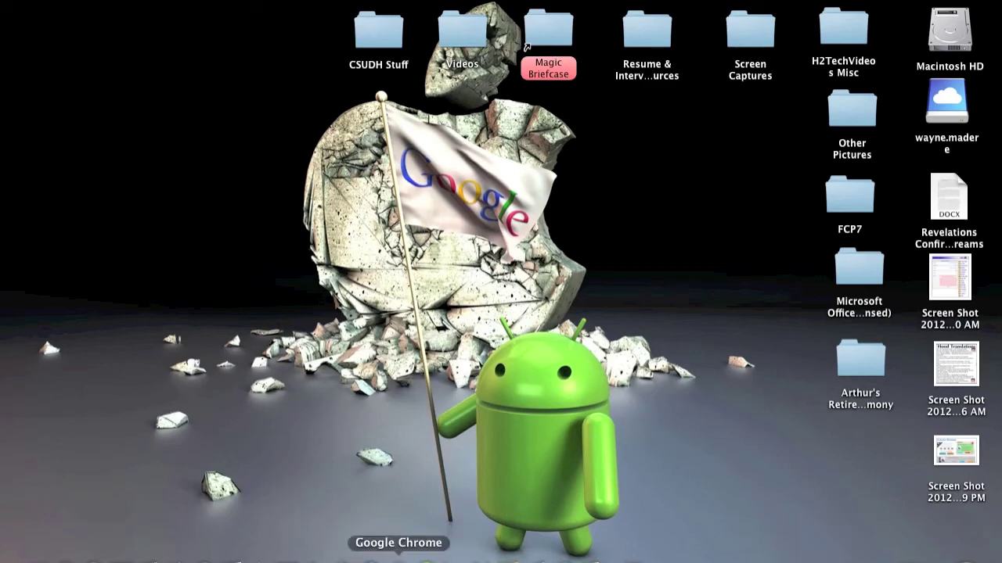
click(352, 557)
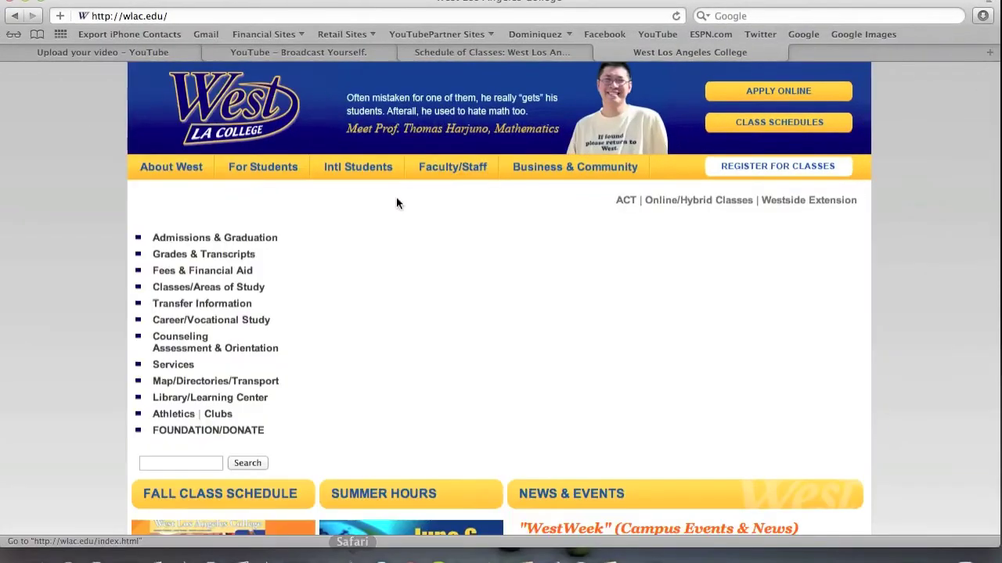
click(213, 14)
key(super+a)
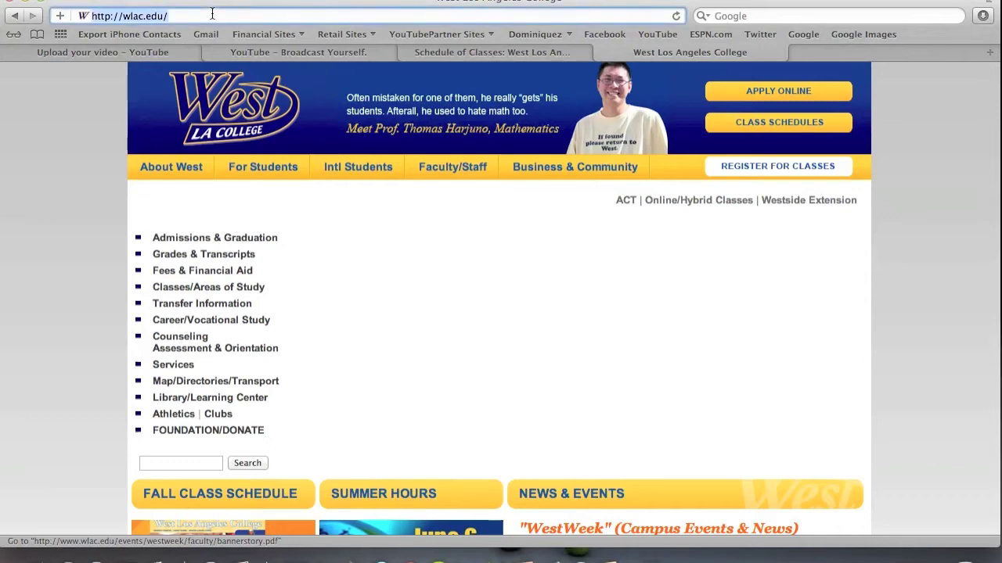
text(www.gmail.com)
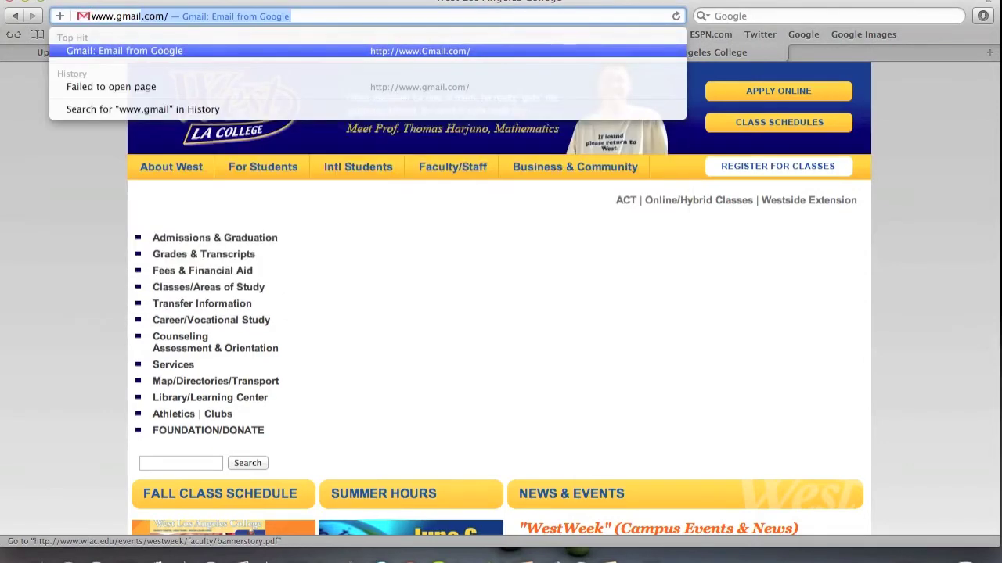
key(Return)
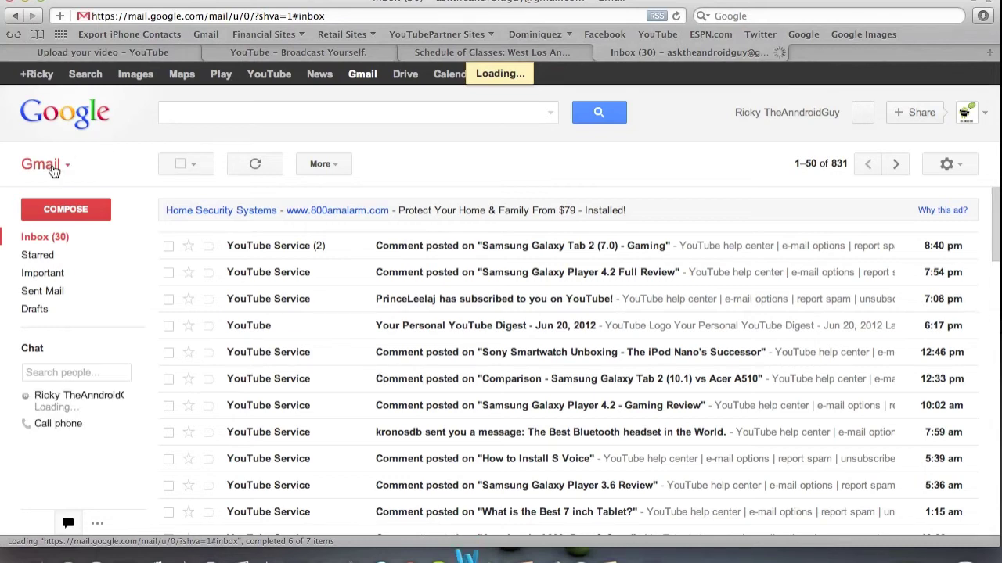
click(52, 166)
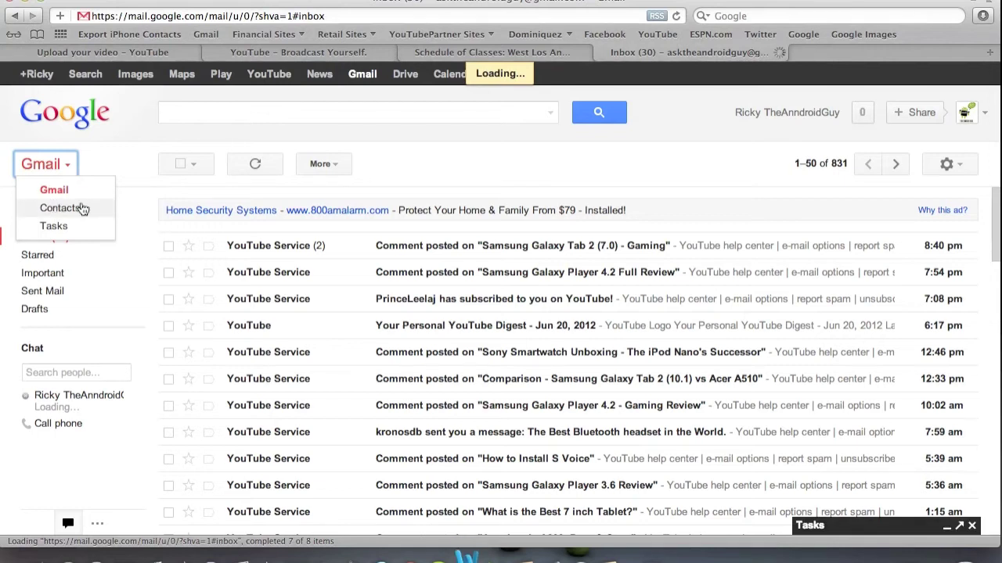
Switch to Gmail Contacts and start an import from the More menu.
click(81, 208)
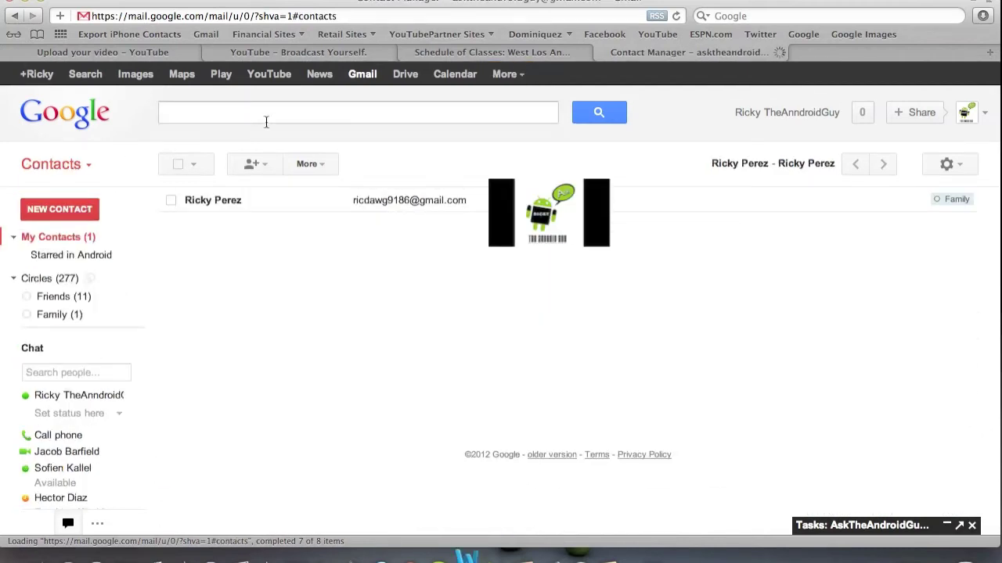
click(323, 163)
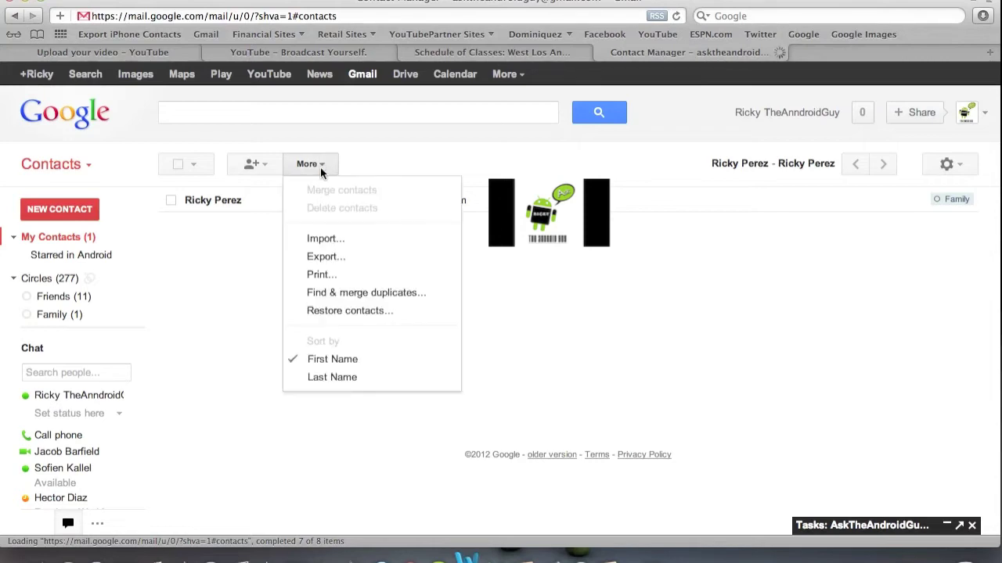
click(333, 244)
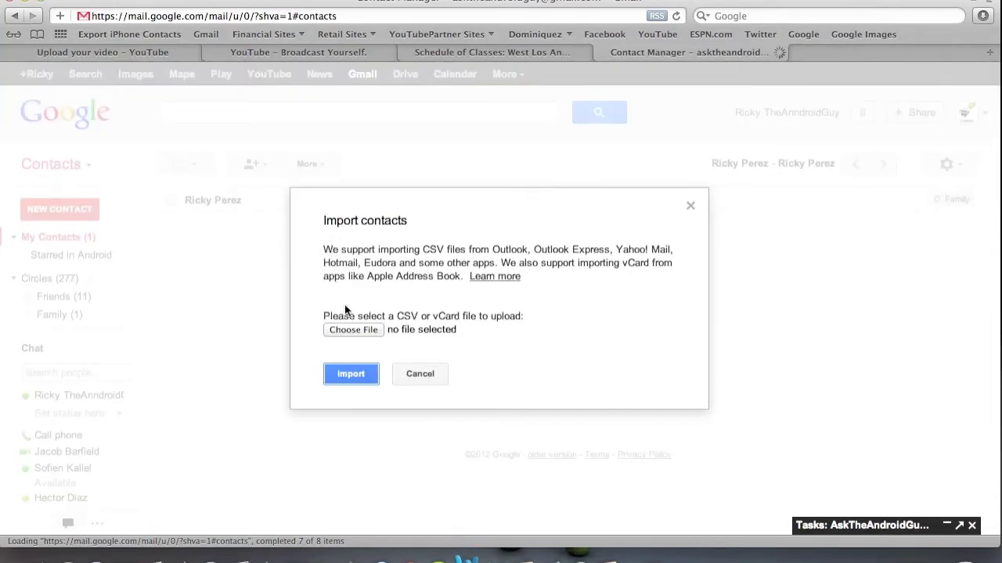
Choose 'K & A-M and 1081 others-1.vcf' from Downloads and import it.
click(354, 329)
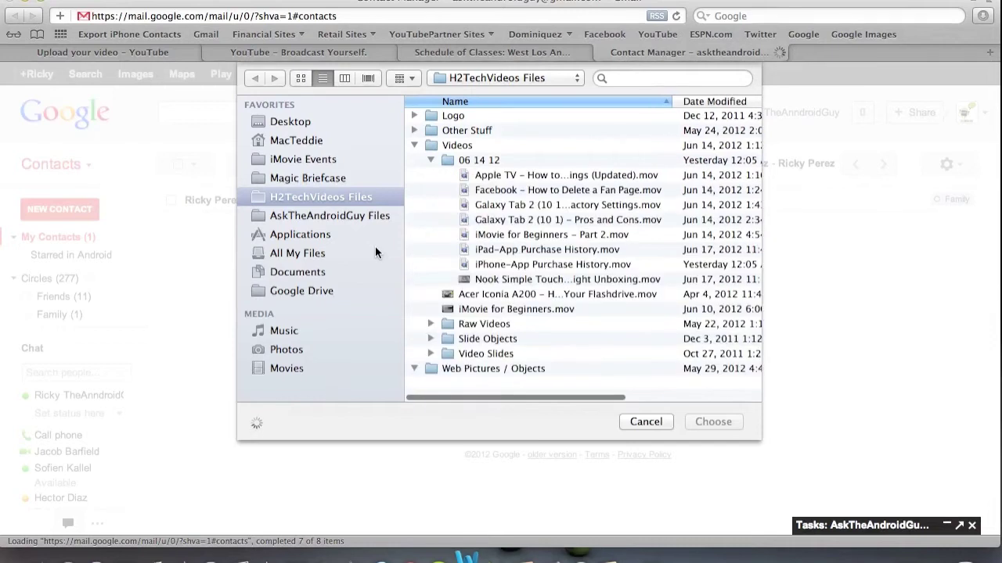
click(261, 142)
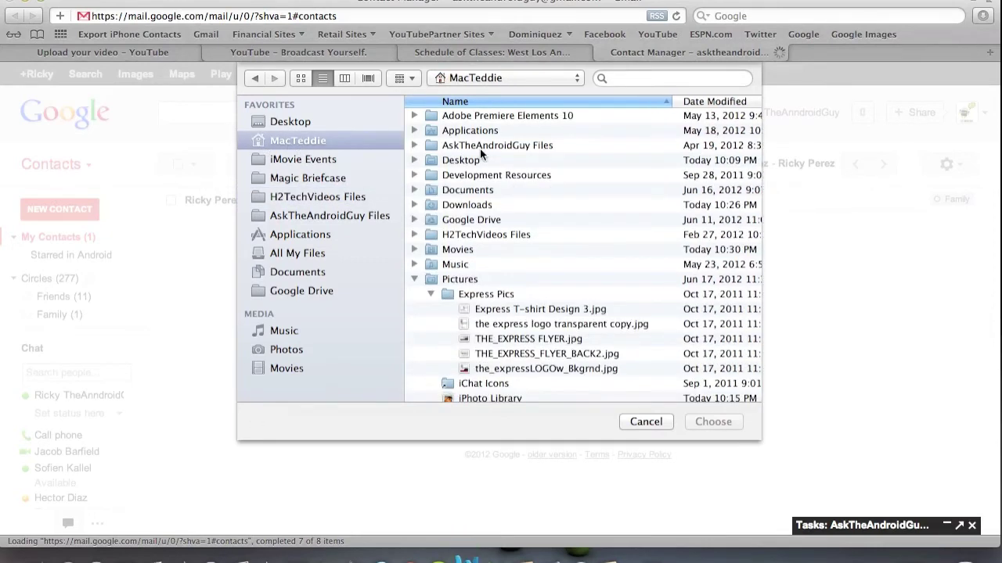
click(415, 204)
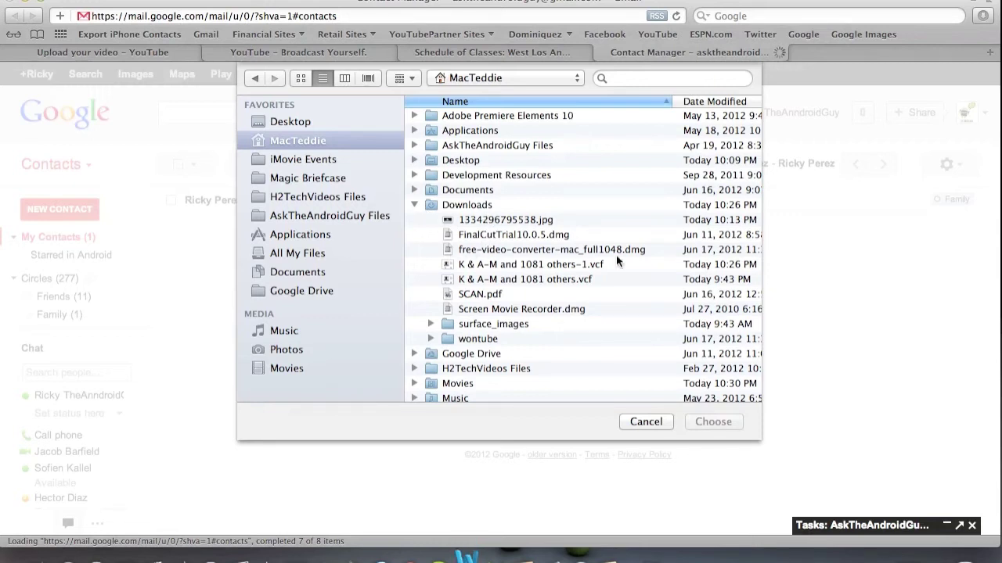
click(565, 269)
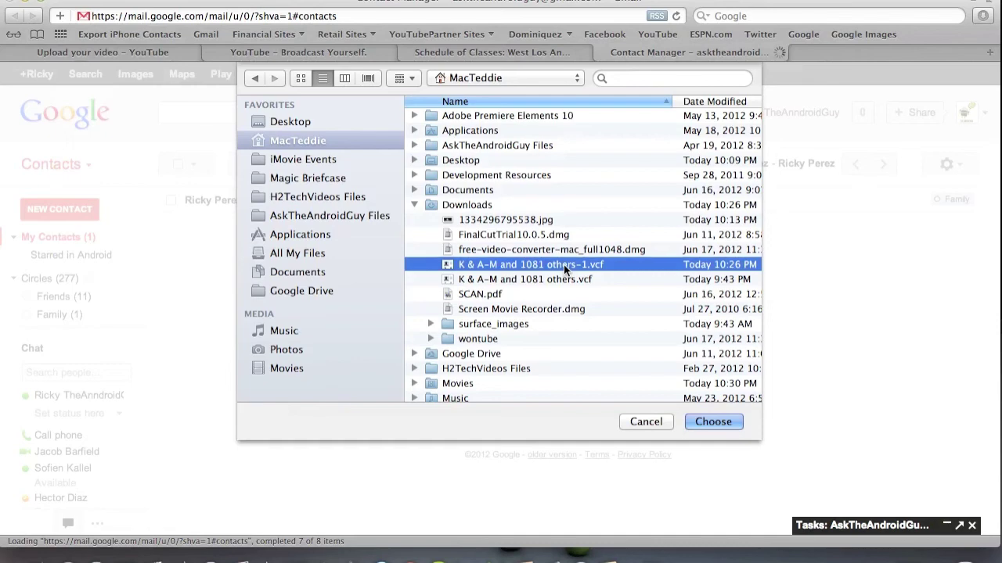
click(711, 421)
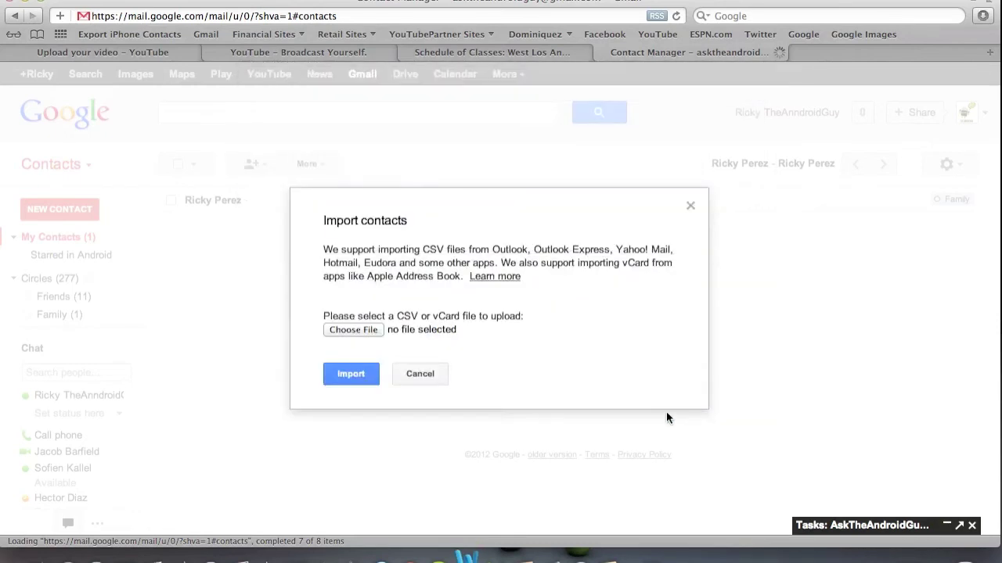
click(345, 377)
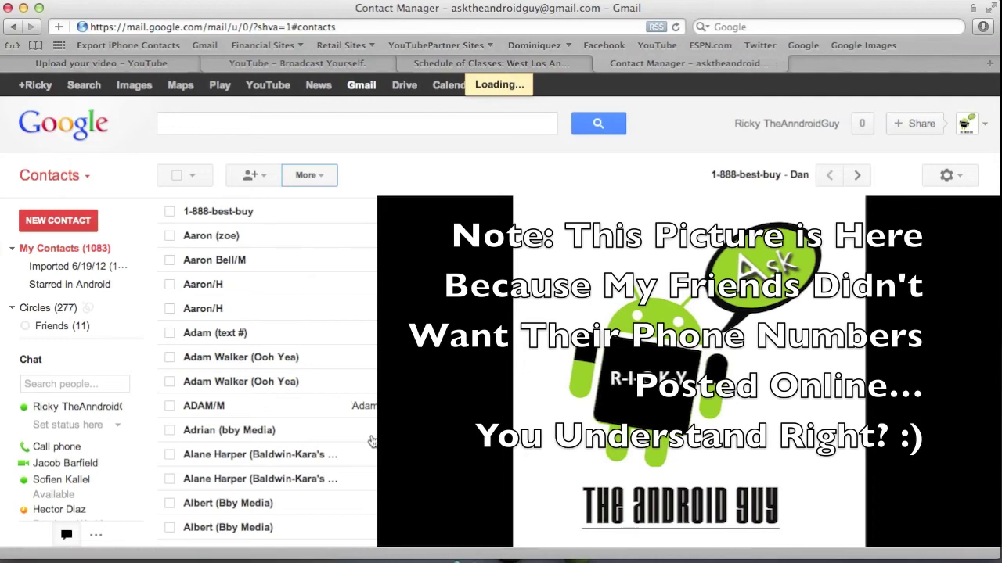
Scroll through My Contacts to review the 1083 imported iCloud entries.
scroll(368, 440, down, 10)
scroll(266, 368, down, 5)
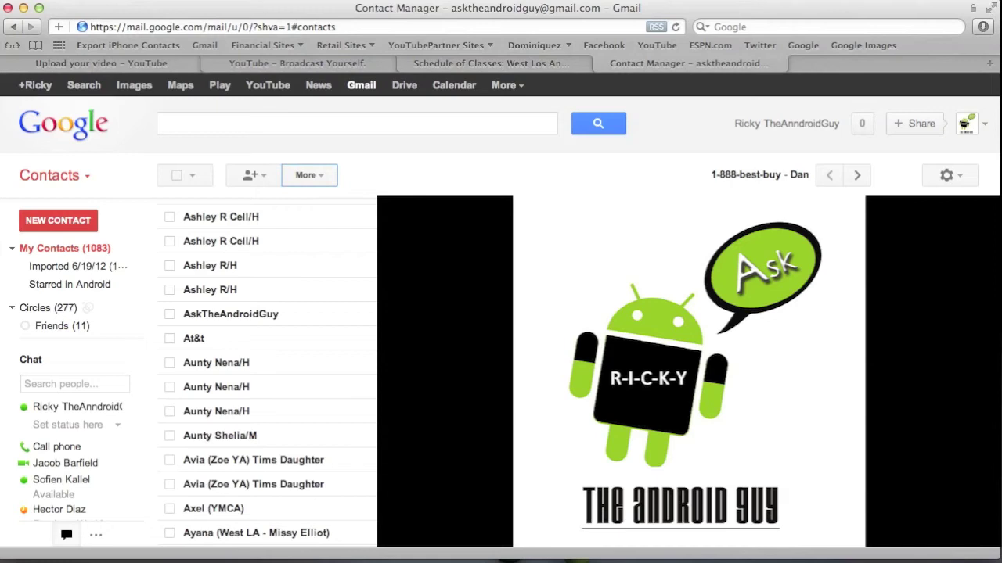
scroll(267, 370, up, 6)
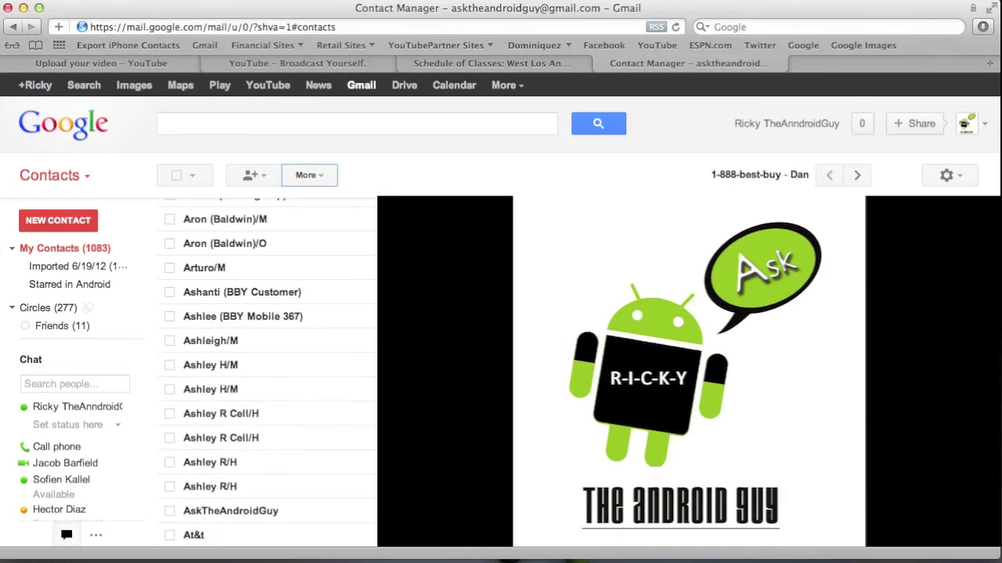
Run Find & merge duplicates and merge them all, leaving 853 contacts.
click(321, 176)
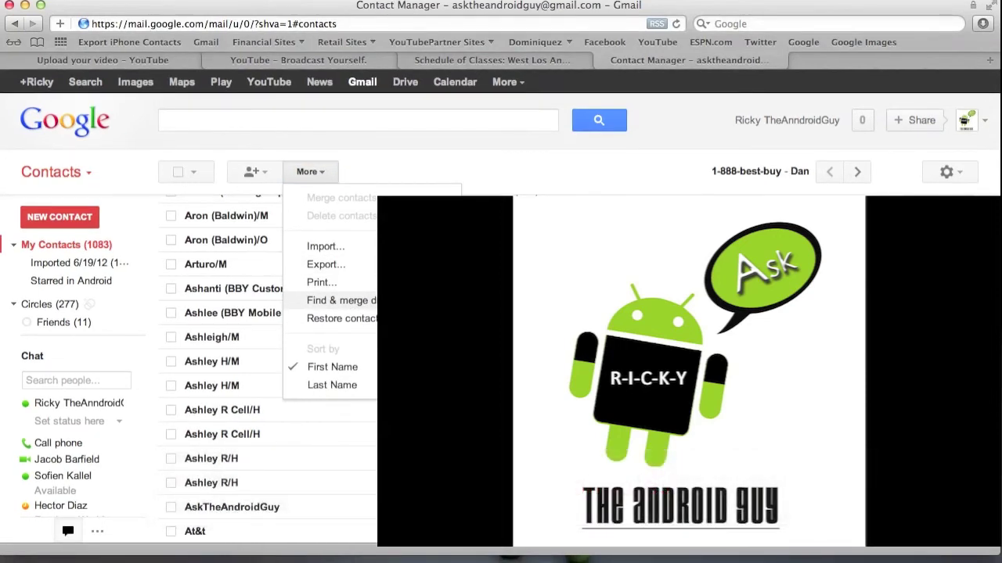
click(336, 301)
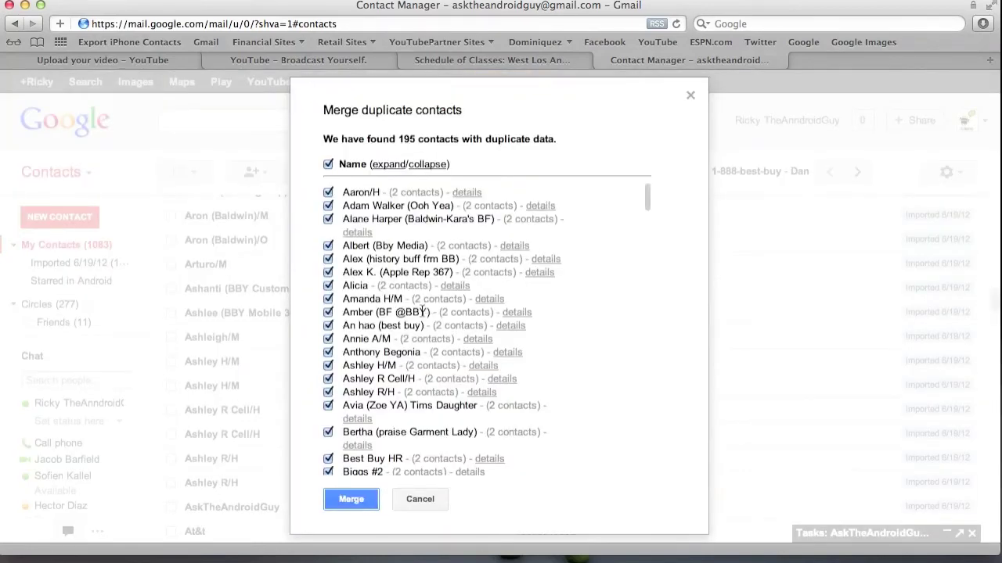
click(352, 501)
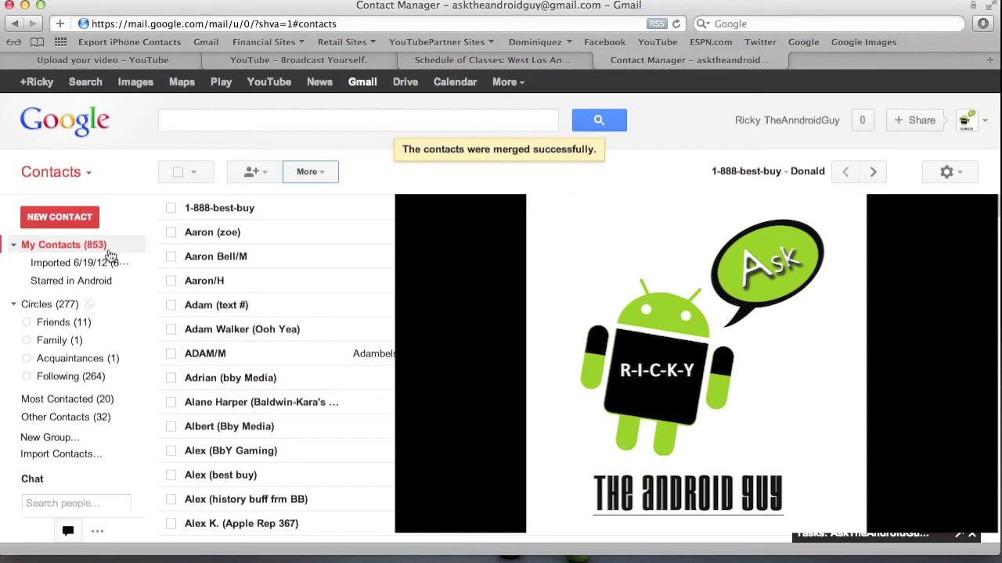
mouse_move(62, 470)
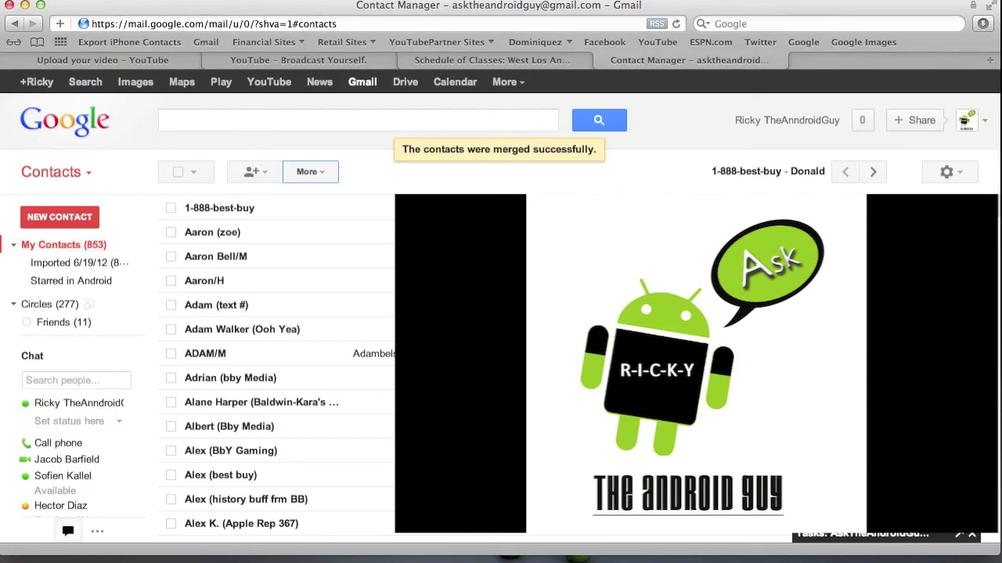